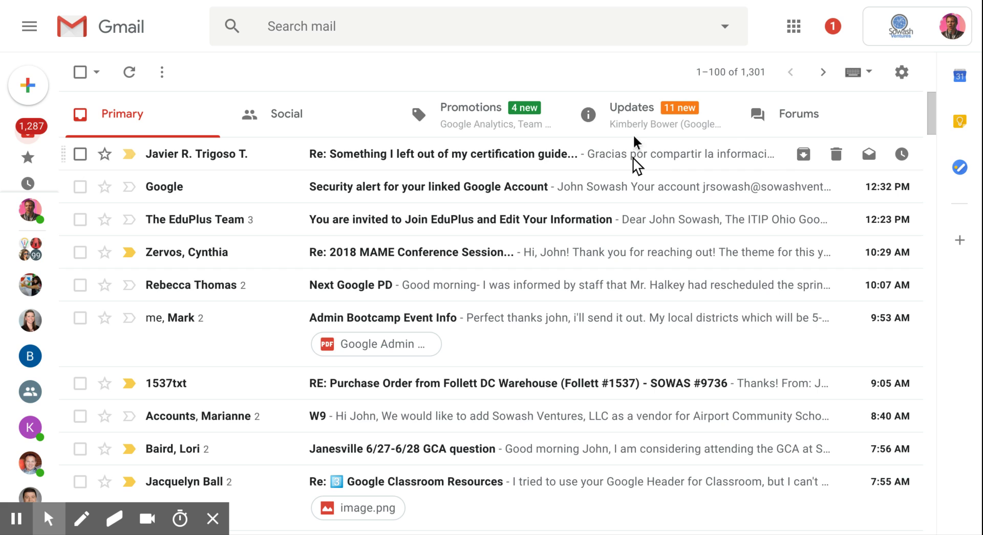
Open and close the sort options, then select and clear this page's conversations.
click(729, 64)
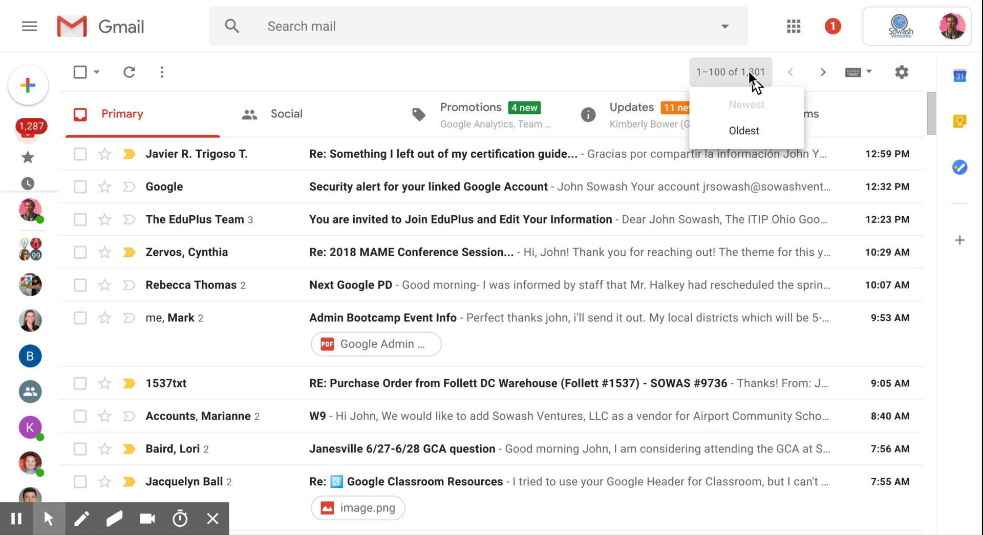
click(708, 70)
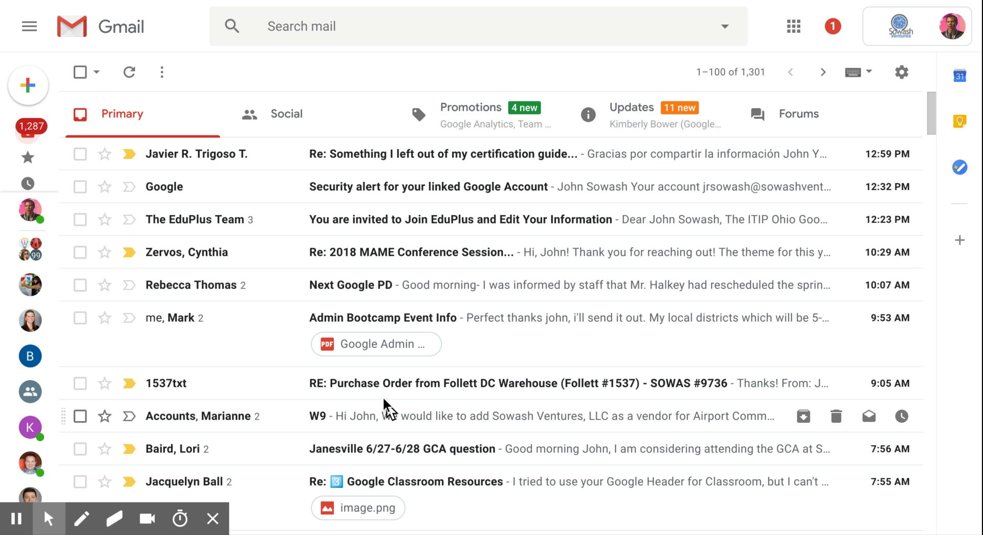
click(79, 72)
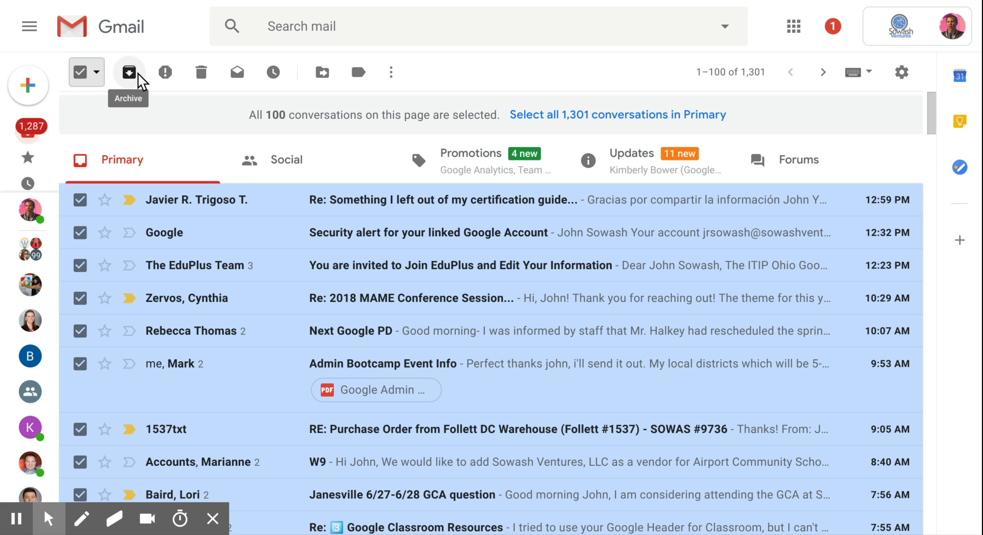
click(81, 72)
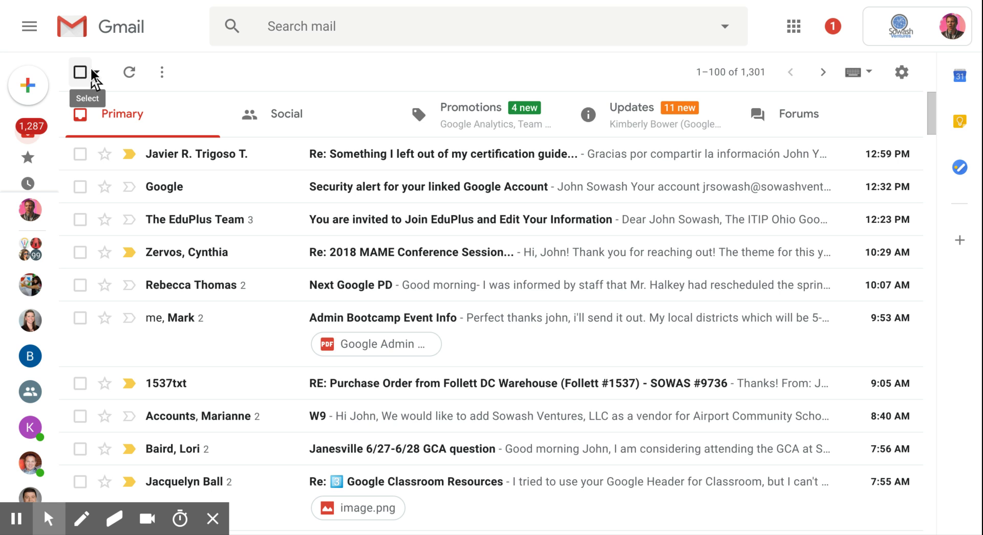
Extend the selection from this page's 100 conversations to all 1,301 in Primary.
click(88, 72)
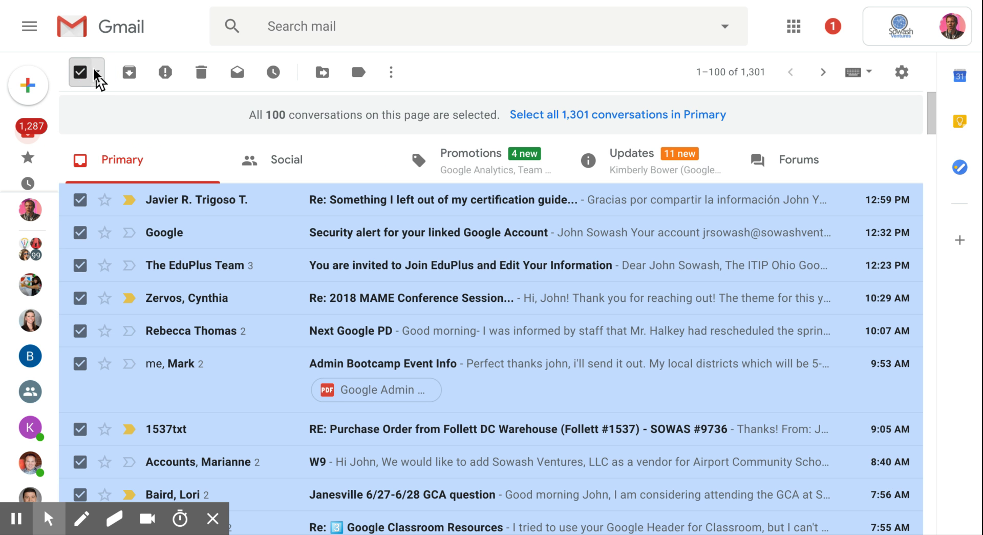
click(96, 72)
click(118, 101)
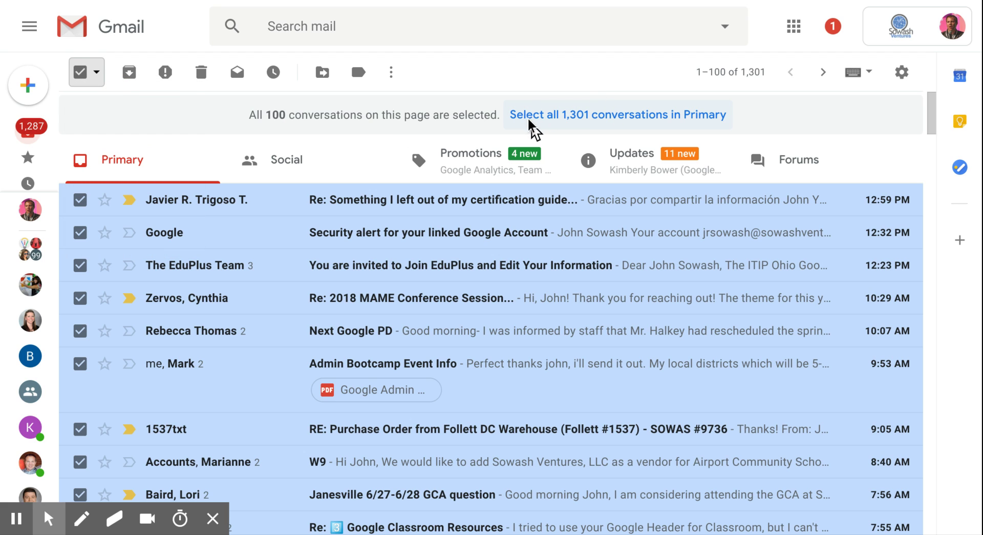
click(556, 113)
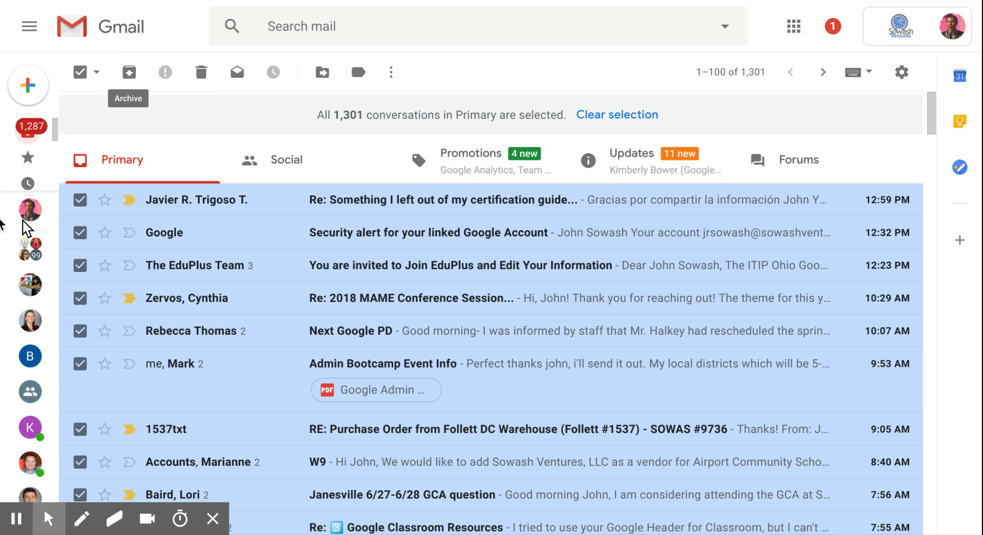
mouse_move(47, 159)
scroll(53, 176, down, 5)
scroll(52, 183, up, 2)
scroll(52, 179, up, 4)
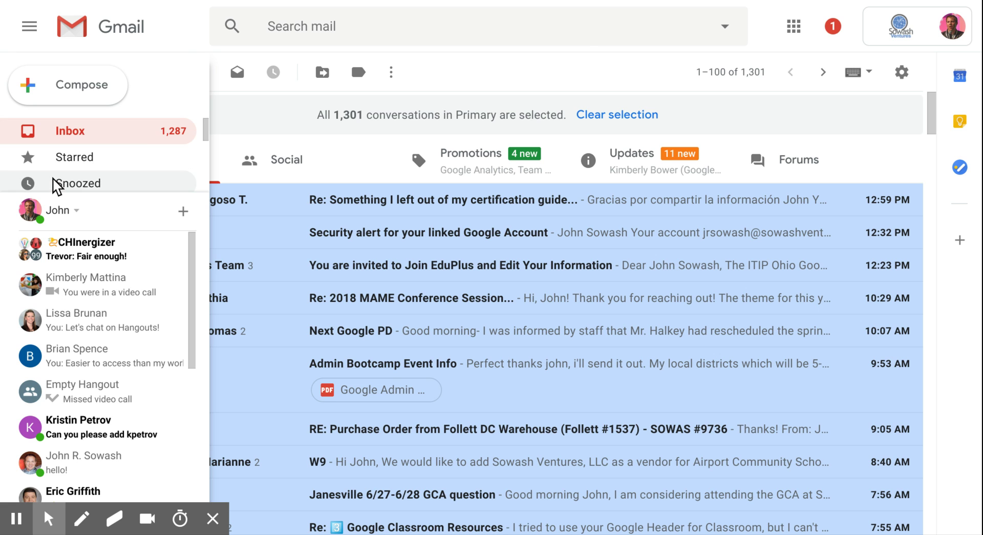
Archive the 1,301 selected conversations and confirm the bulk action.
click(128, 73)
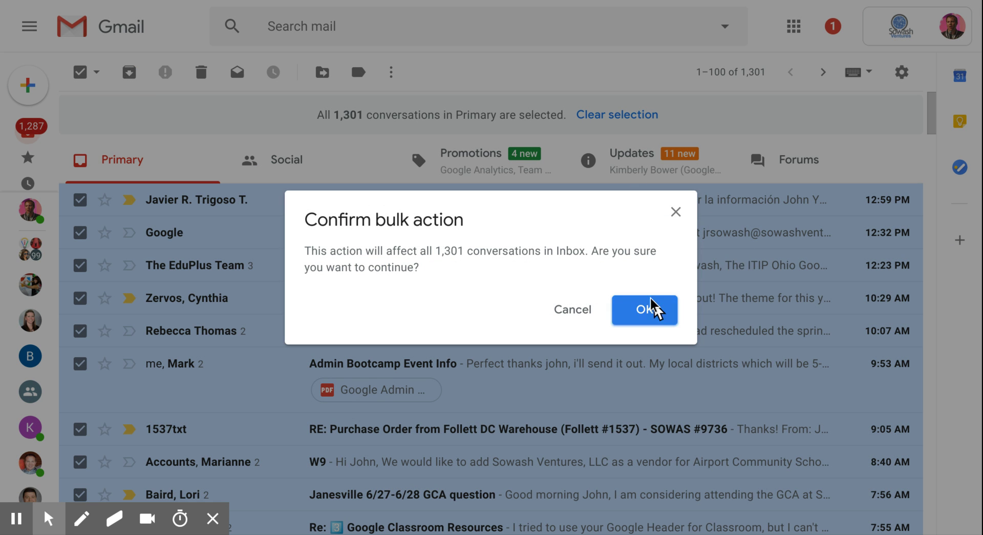
click(640, 310)
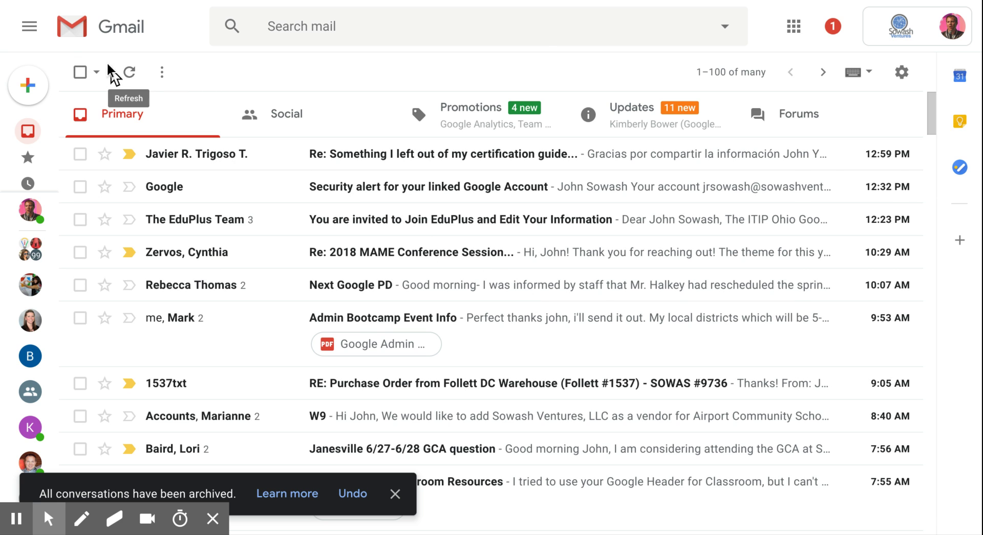
Use advanced search to find mail dated within 2 weeks of May 10, 2018.
click(544, 28)
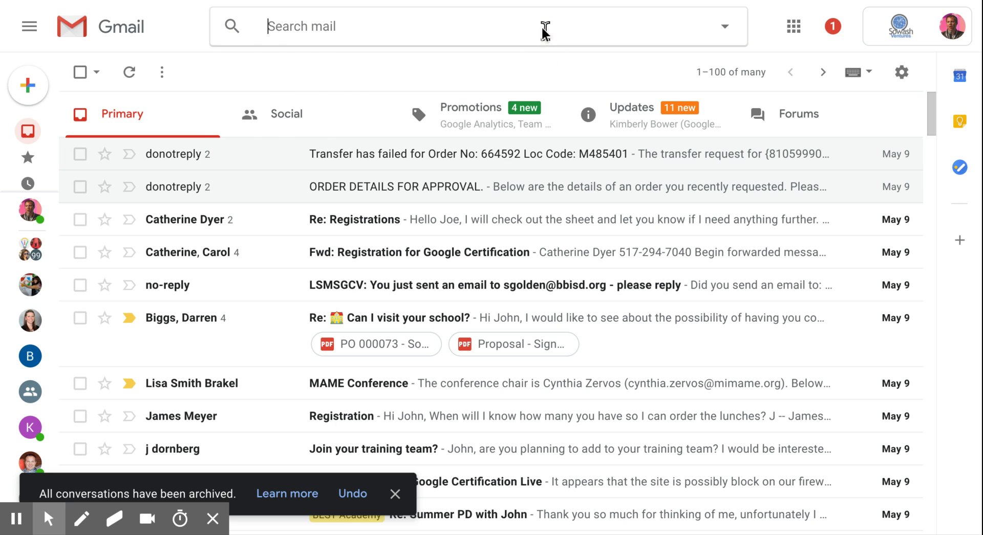
click(723, 24)
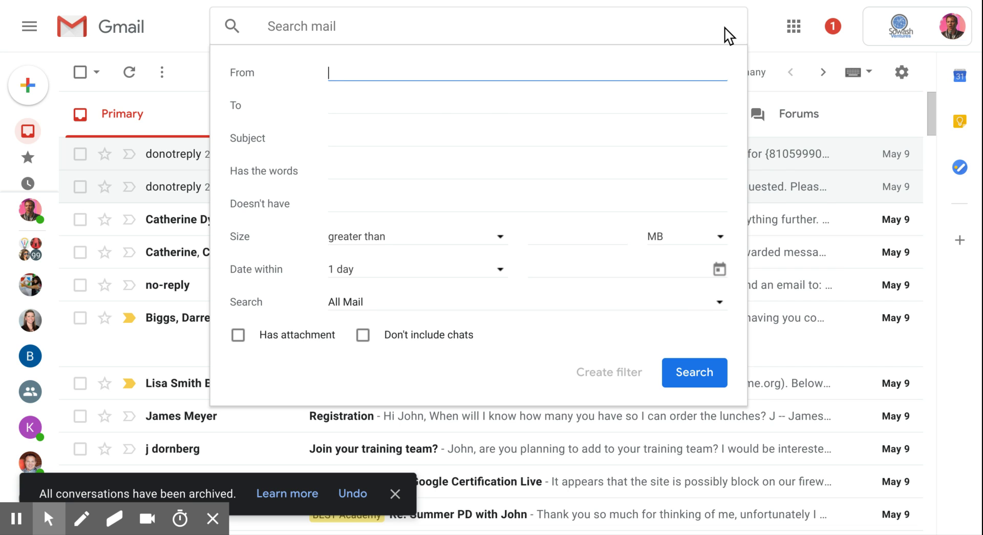
click(725, 26)
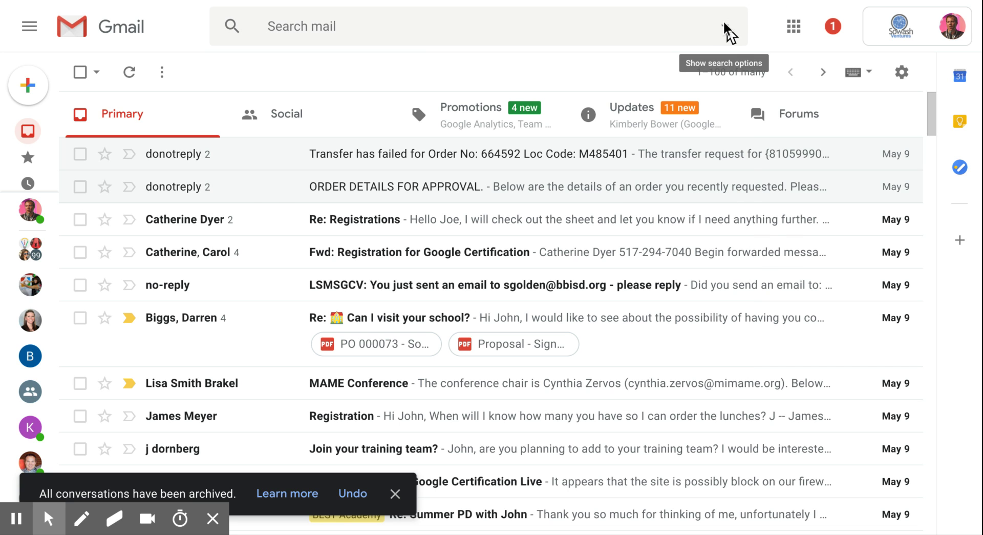
click(725, 27)
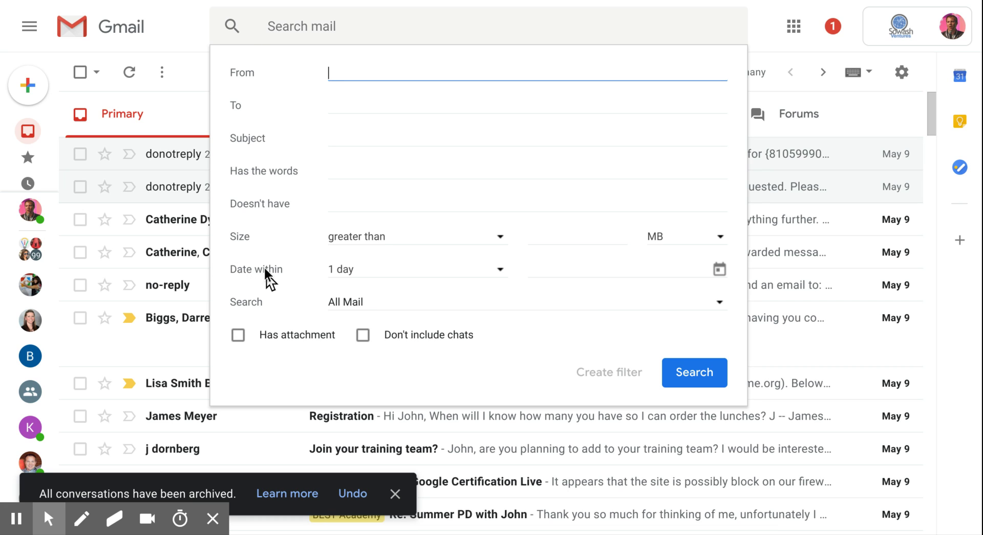
click(355, 269)
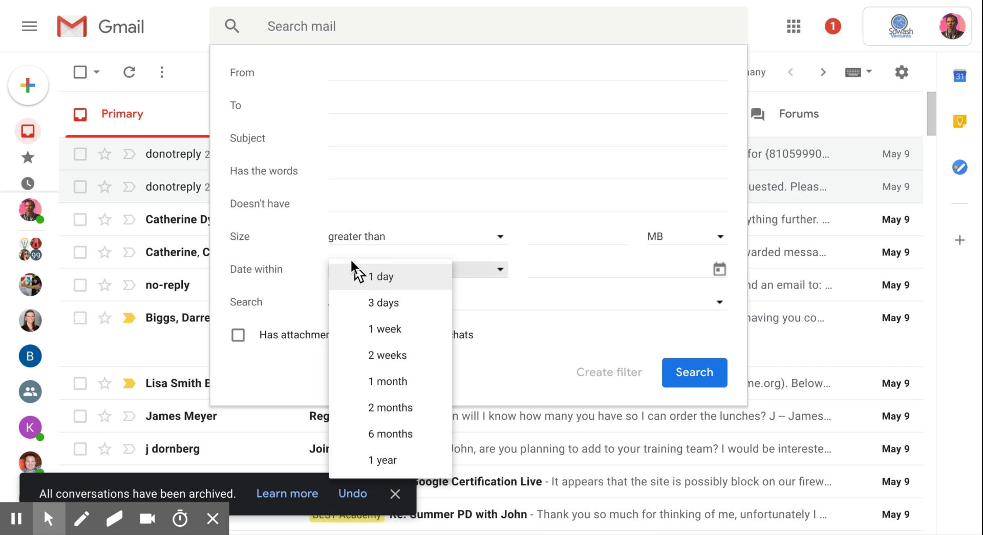
click(386, 358)
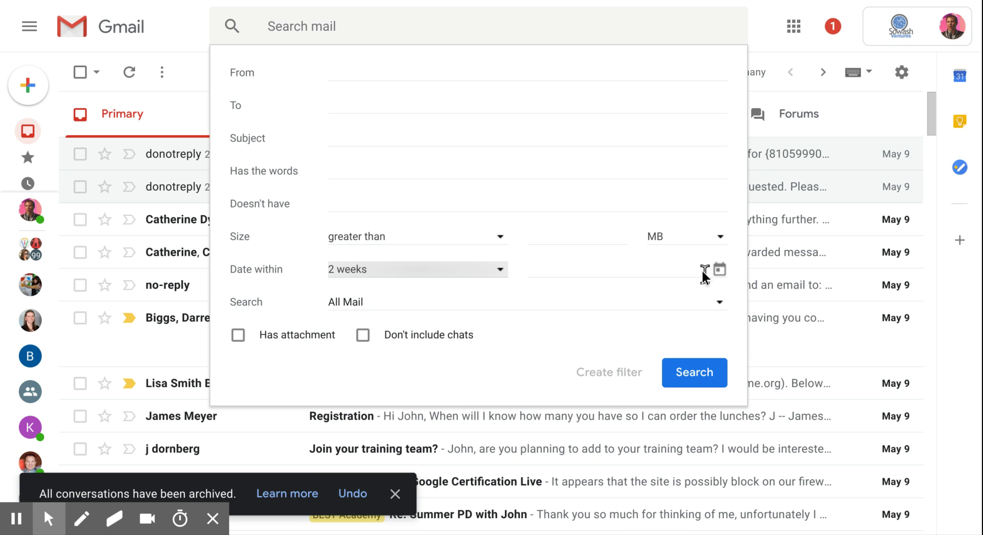
click(717, 275)
click(606, 275)
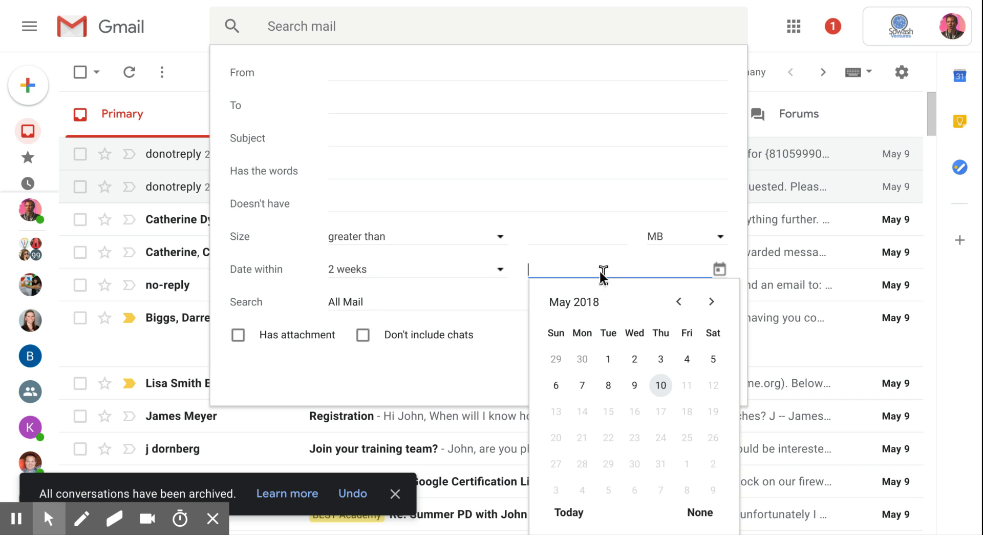
click(659, 386)
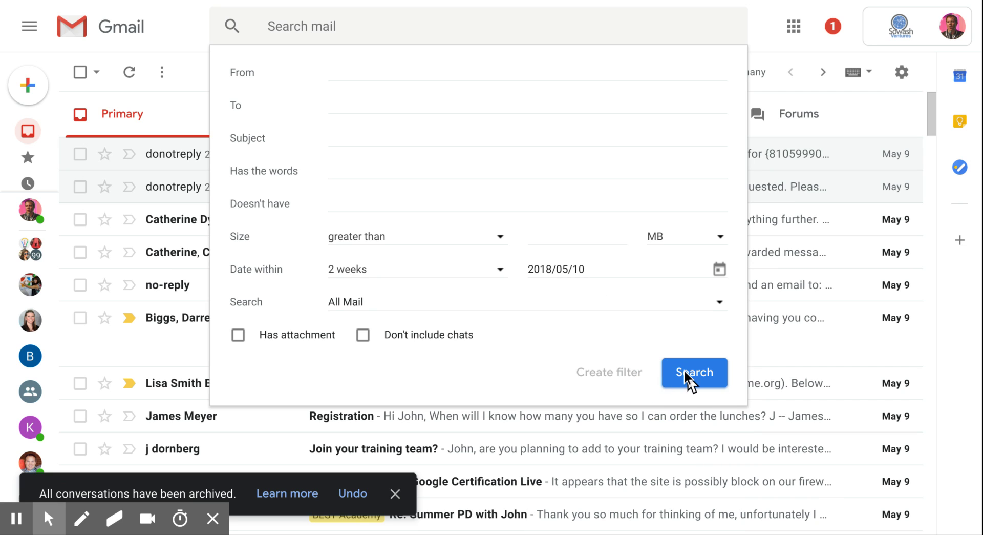
click(689, 376)
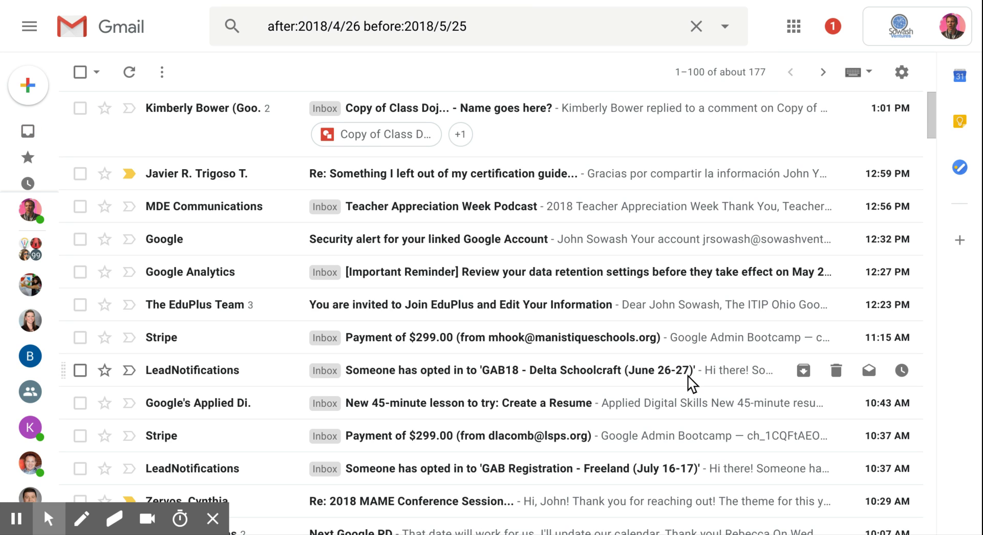
Select every conversation matching the 2018/4/26–2018/5/25 search and move them to the Inbox.
click(757, 72)
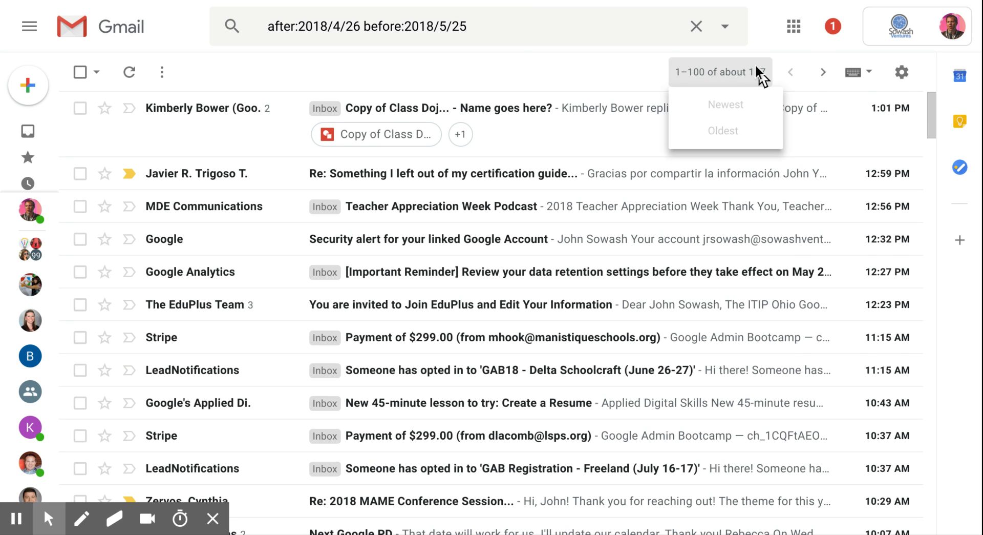
click(82, 73)
click(82, 72)
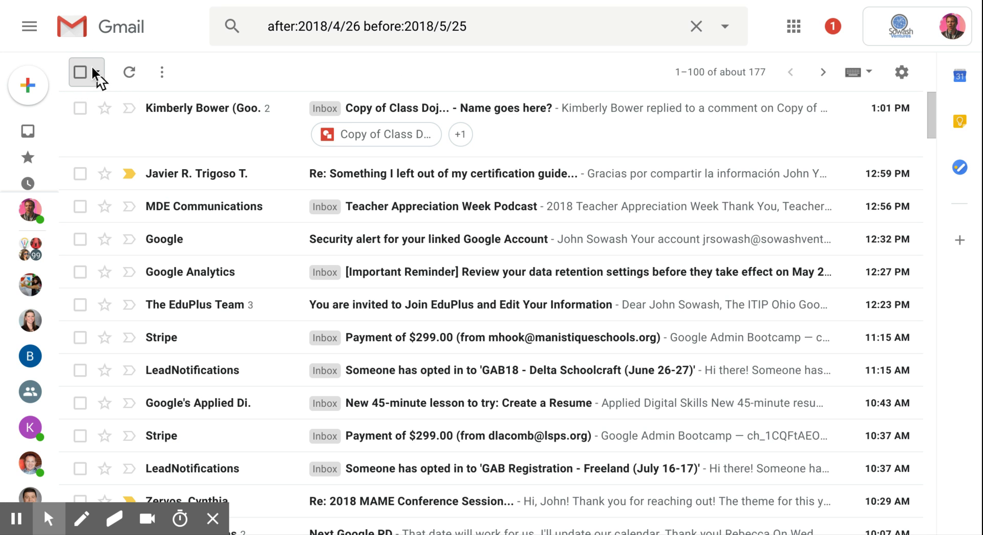
click(94, 71)
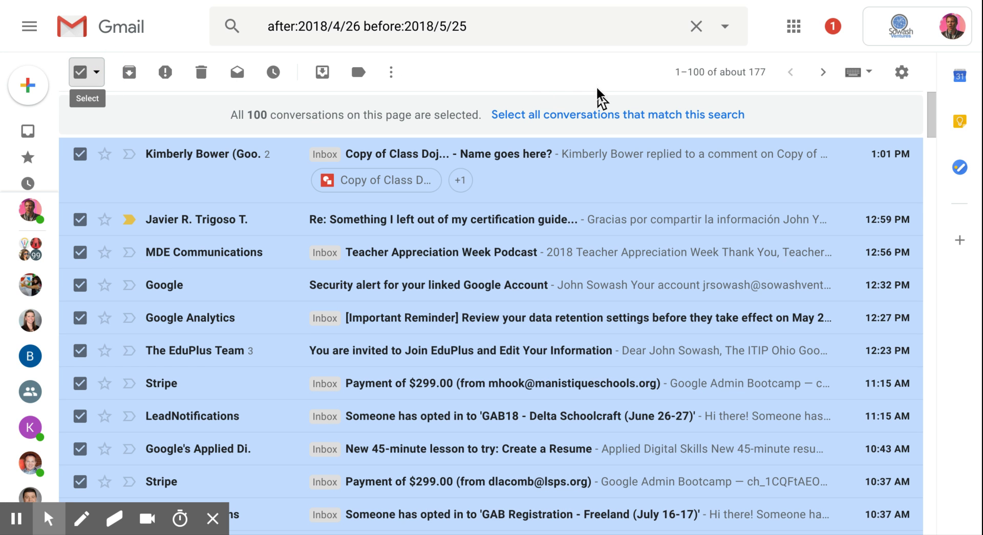
click(554, 115)
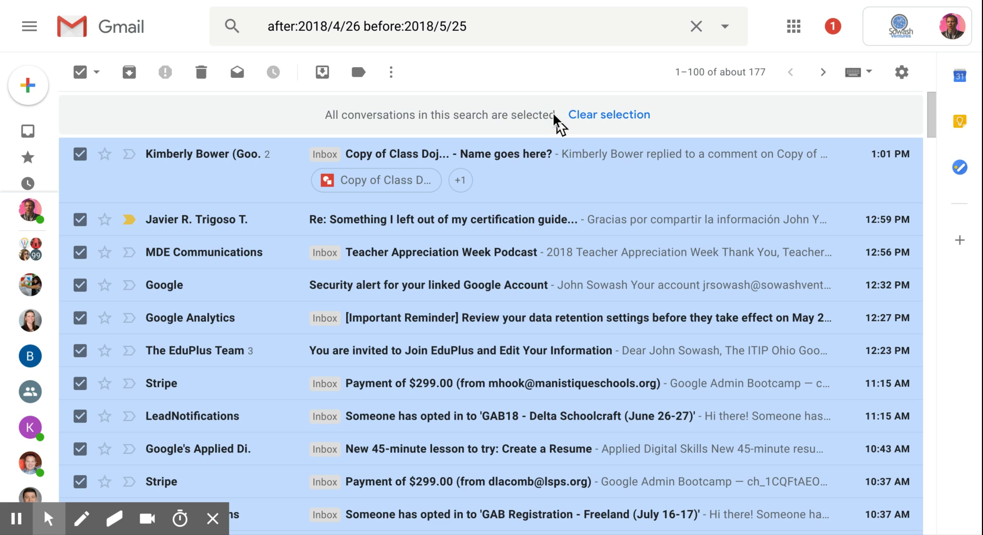
click(321, 76)
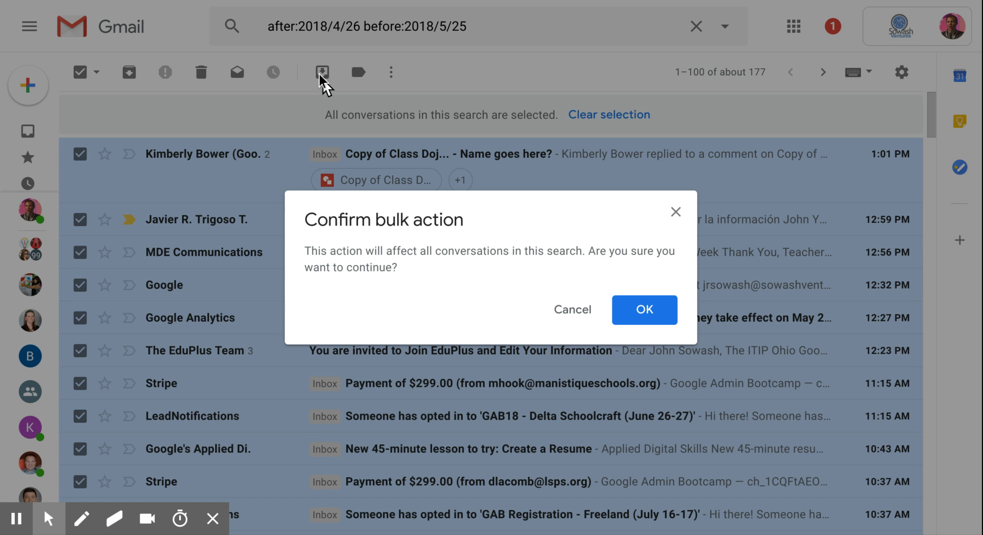
click(654, 306)
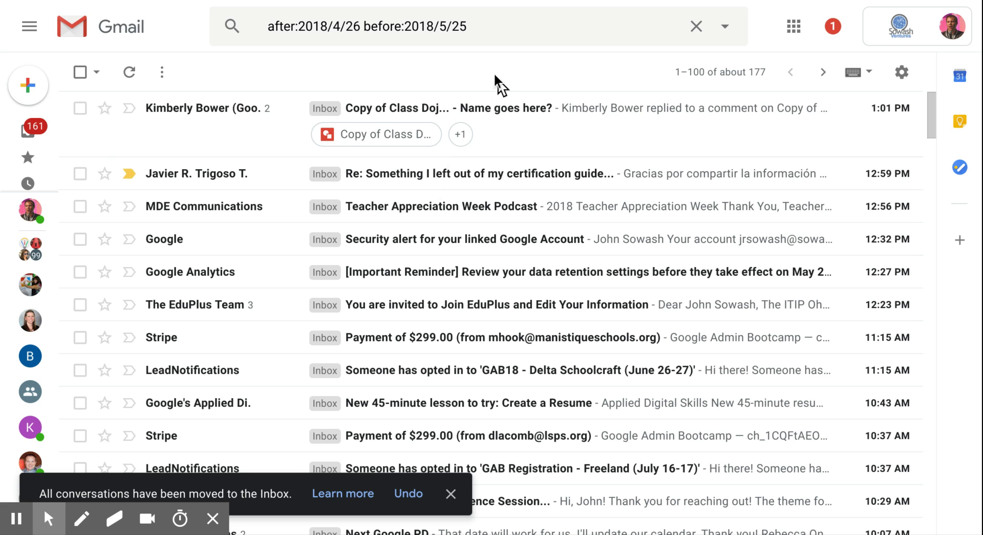
Tick 'asdf is a Google Ninja!' and 'Admin Bootcamp Event Info', then archive both.
scroll(526, 313, down, 5)
scroll(524, 318, down, 7)
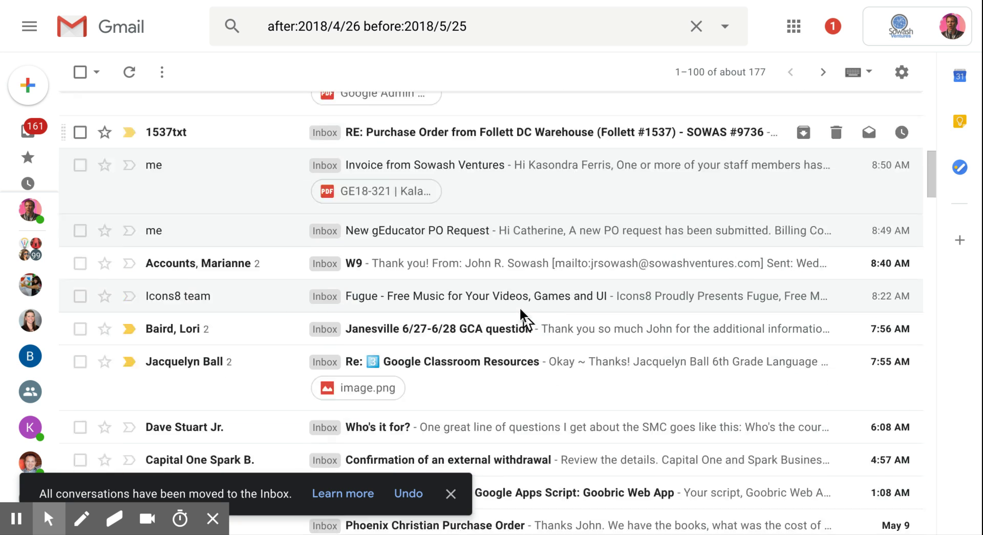
scroll(525, 319, up, 5)
click(80, 180)
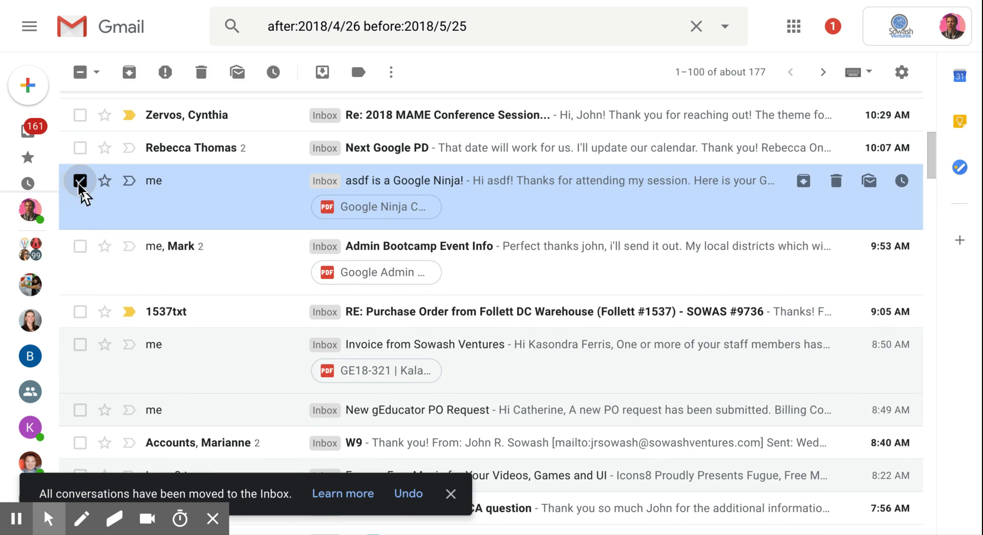
click(80, 246)
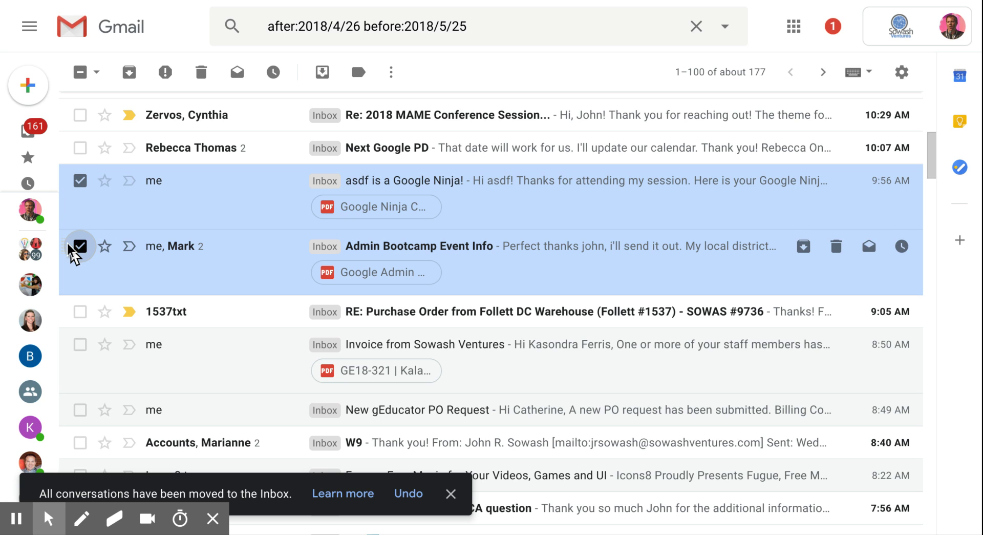
click(129, 70)
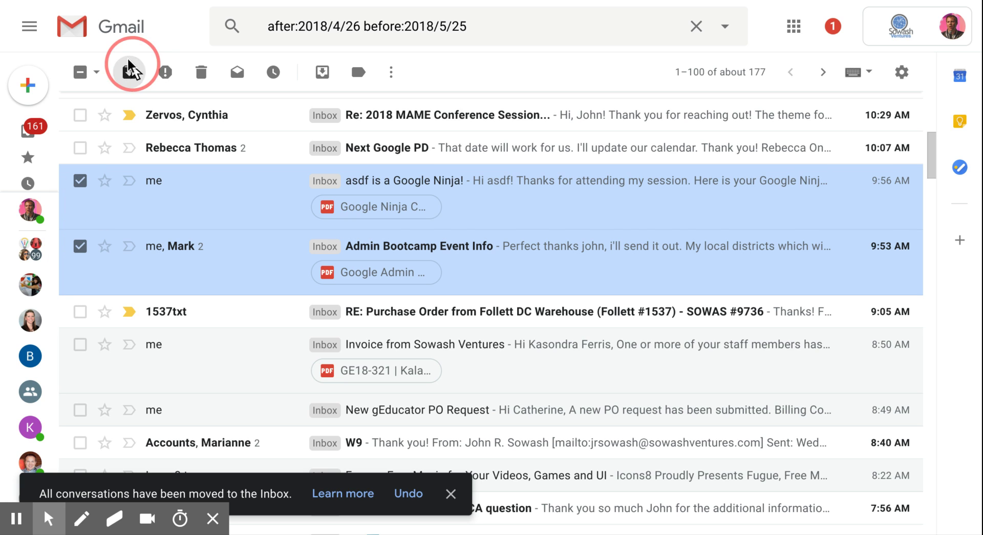
click(760, 74)
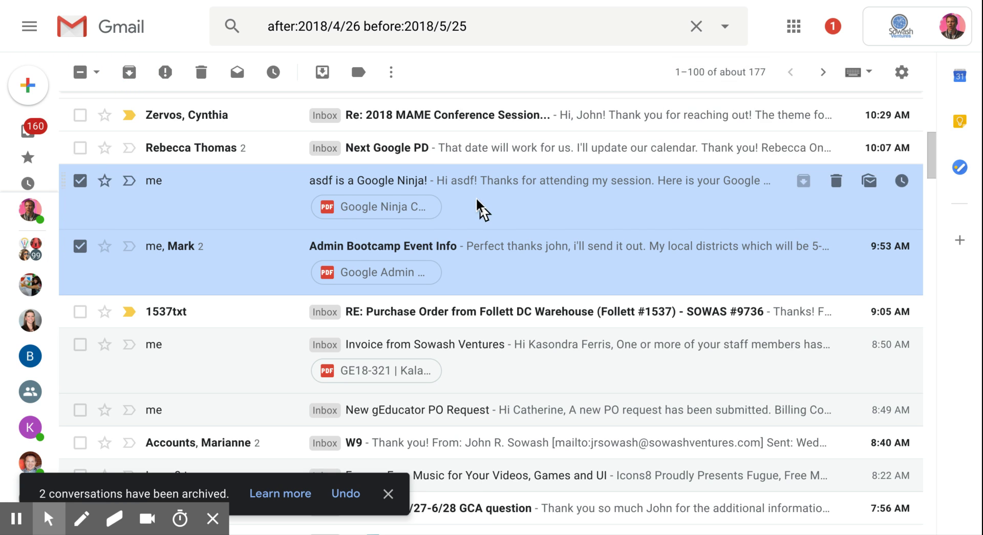
scroll(482, 210, up, 7)
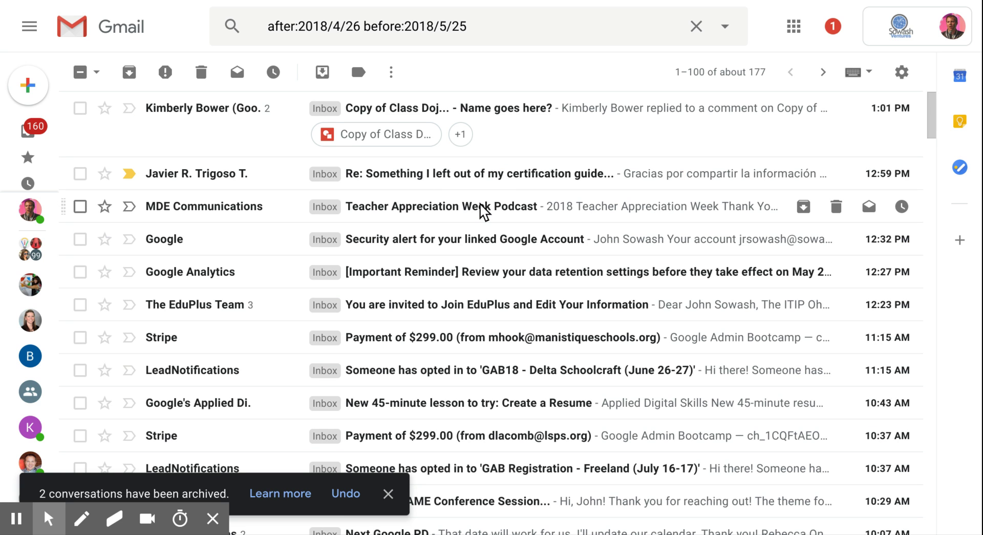